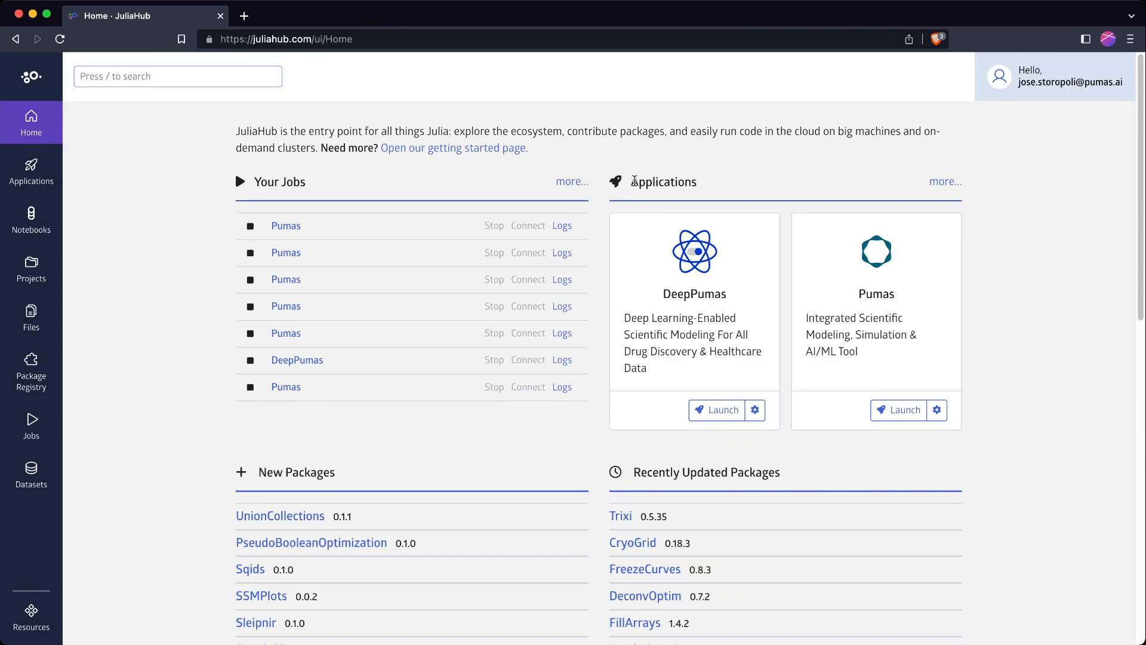
Open the full Applications catalogue listing the eight default applications
{"action": "left_click", "coordinate": [692, 187]}
{"action": "left_click", "coordinate": [691, 186]}
{"action": "left_click_drag", "start_coordinate": [271, 183], "coordinate": [297, 183]}
{"action": "left_click", "coordinate": [293, 183]}
{"action": "left_click", "coordinate": [945, 182]}
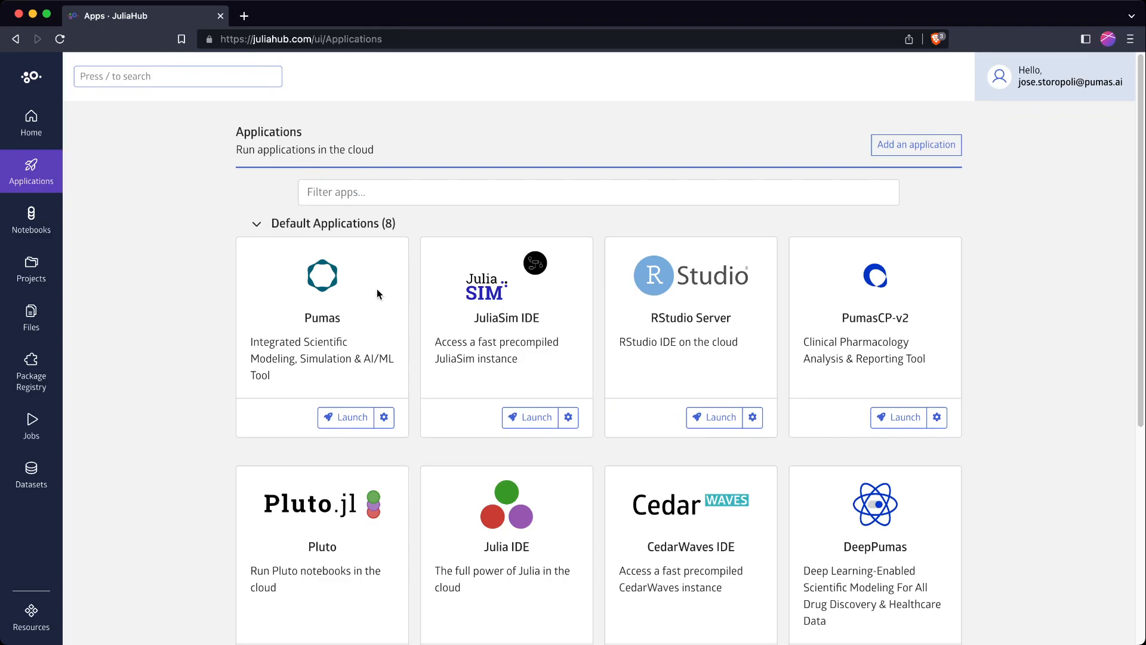
Highlight the Pumas card's description on the Applications page
{"action": "left_click_drag", "start_coordinate": [303, 321], "coordinate": [341, 321]}
{"action": "left_click", "coordinate": [328, 319]}
{"action": "double_click", "coordinate": [323, 320]}
{"action": "left_click", "coordinate": [327, 368]}
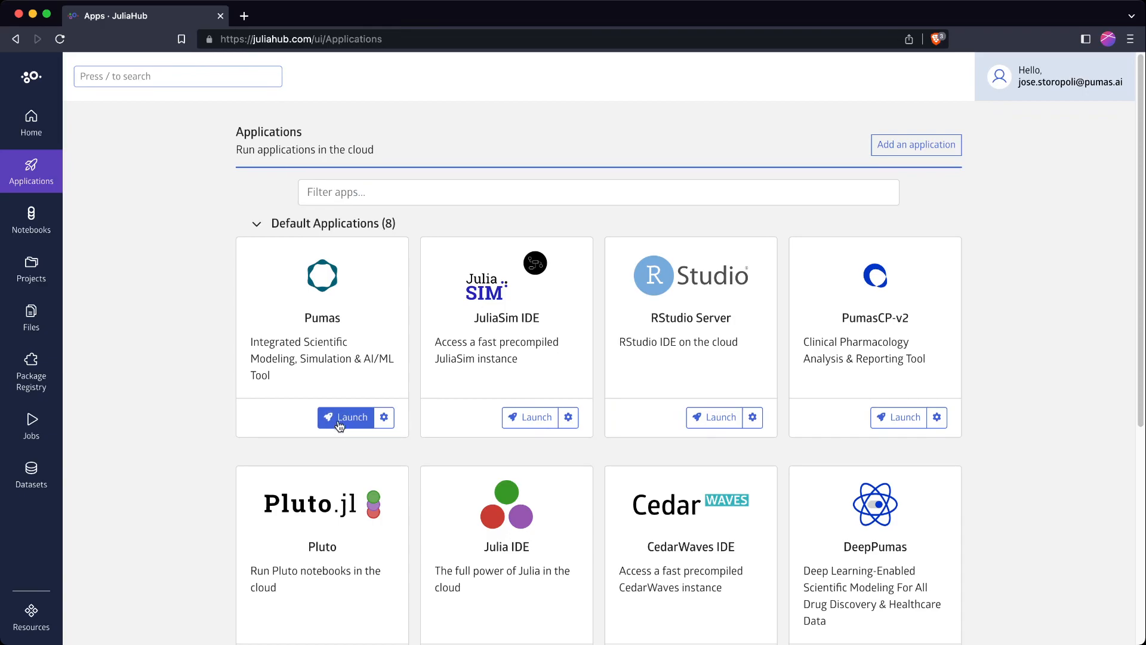
Launch Pumas, then launch a second Pumas instance with default settings
{"action": "left_click", "coordinate": [342, 418]}
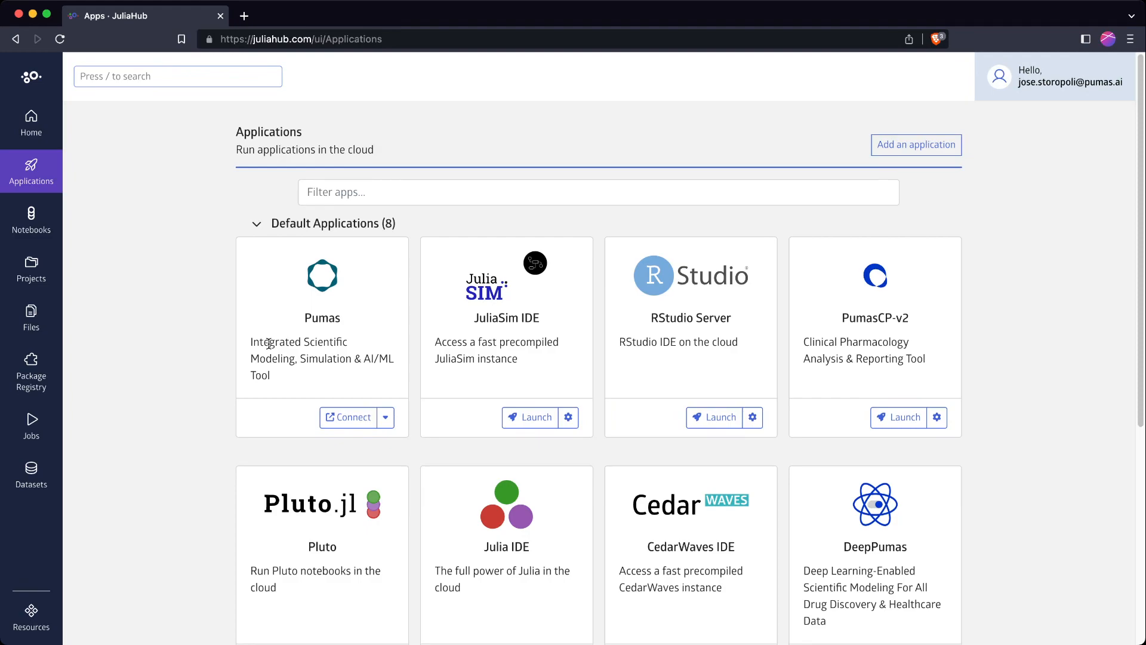
{"action": "left_click", "coordinate": [386, 419]}
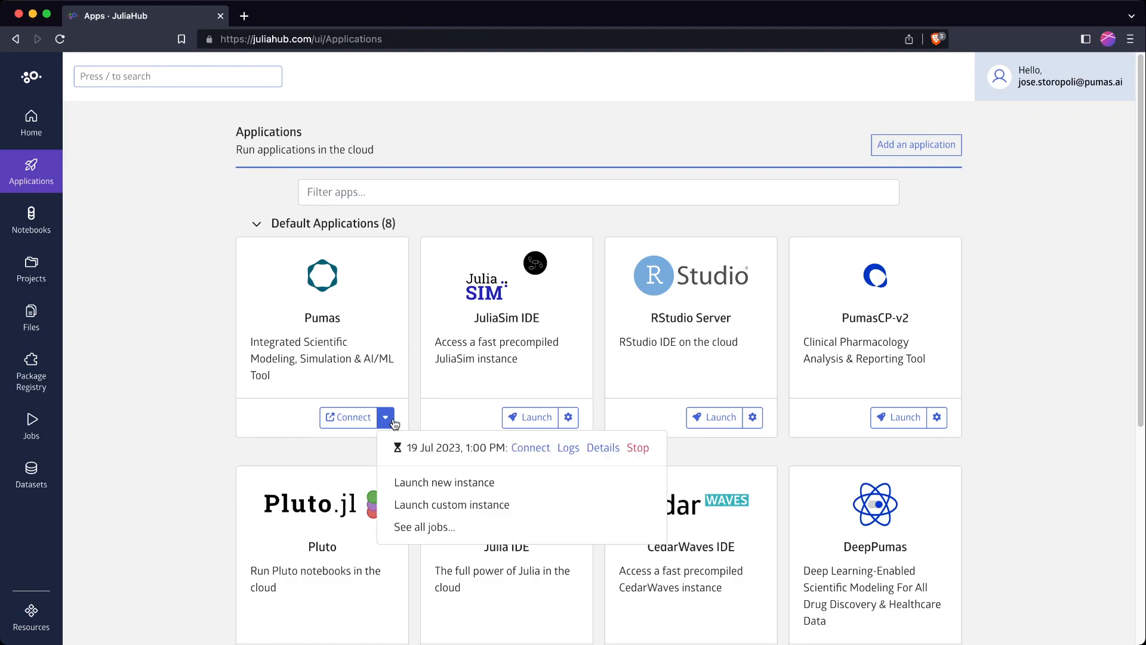
{"action": "left_click", "coordinate": [475, 486]}
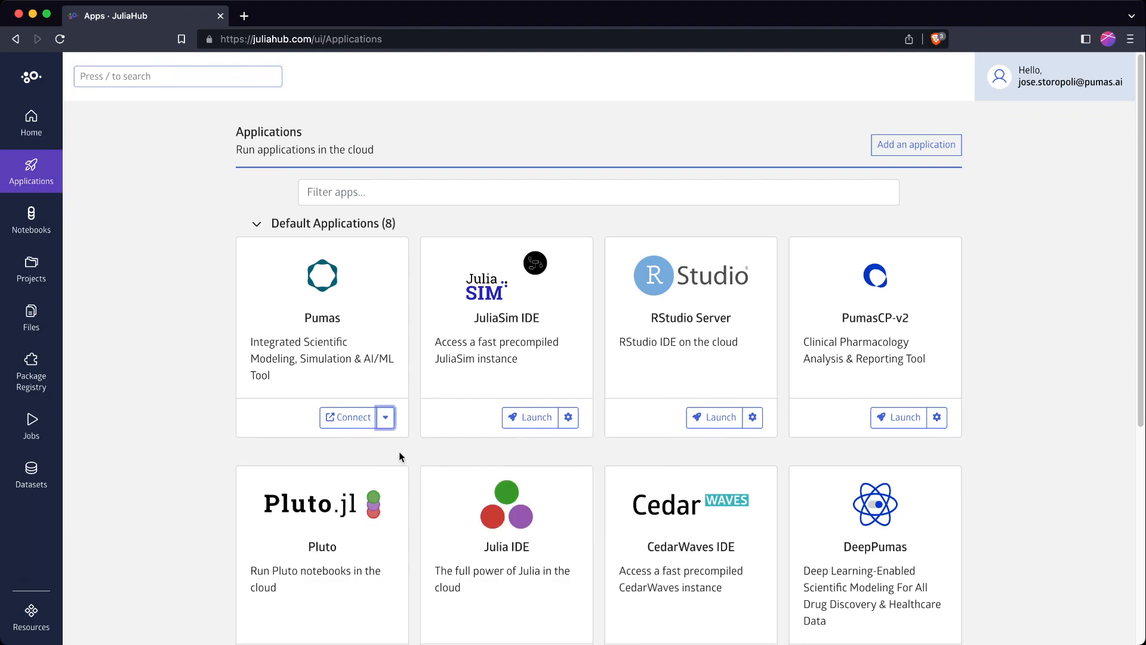
Reopen the Pumas instances list showing both instances dated 19 Jul 2023, 1:00 PM
{"action": "left_click", "coordinate": [386, 416]}
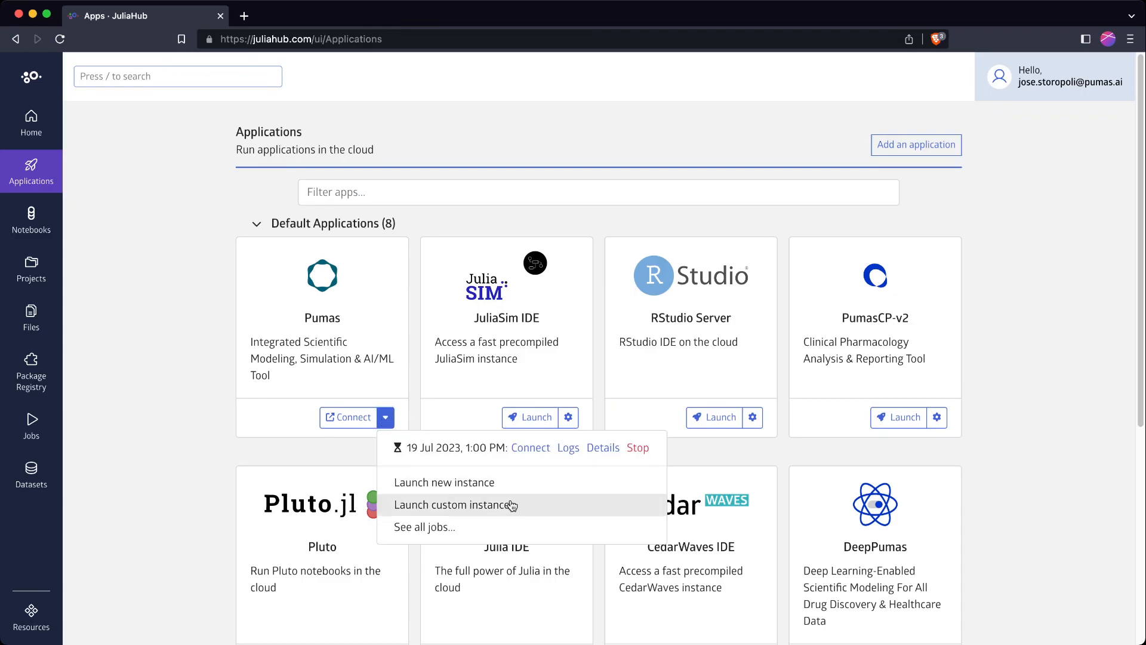
{"action": "left_click", "coordinate": [320, 446]}
{"action": "left_click", "coordinate": [385, 419]}
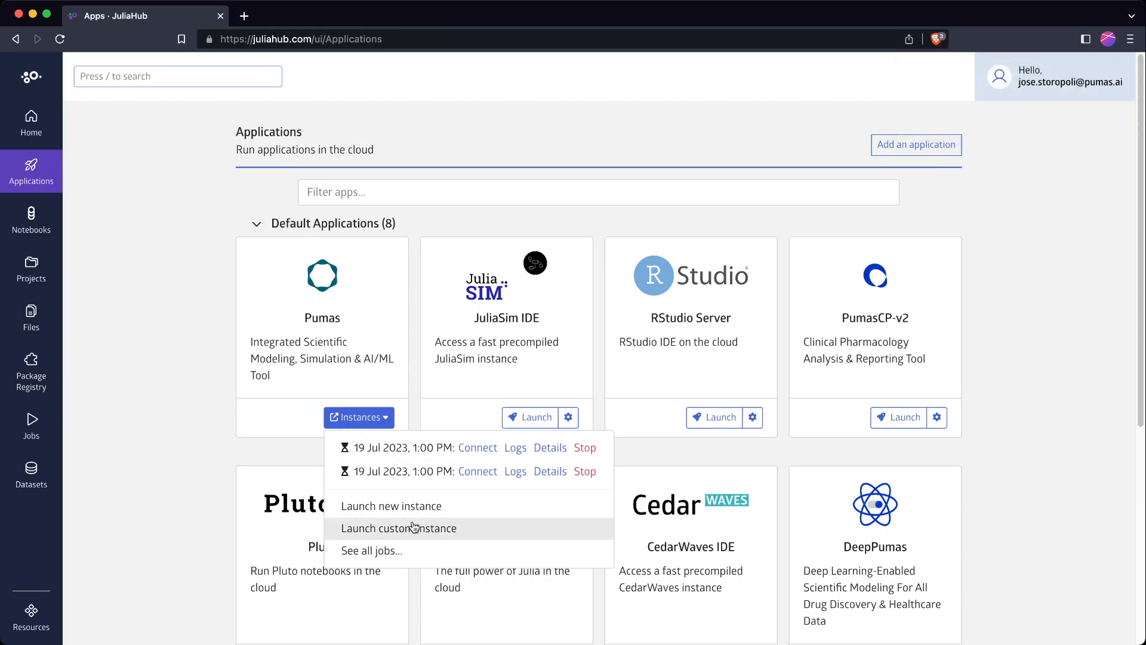
Open Pumas custom launch settings, review the $120.00/hr 32 vCPU, 128 GB cloudstation, and open Preferences
{"action": "left_click", "coordinate": [413, 528]}
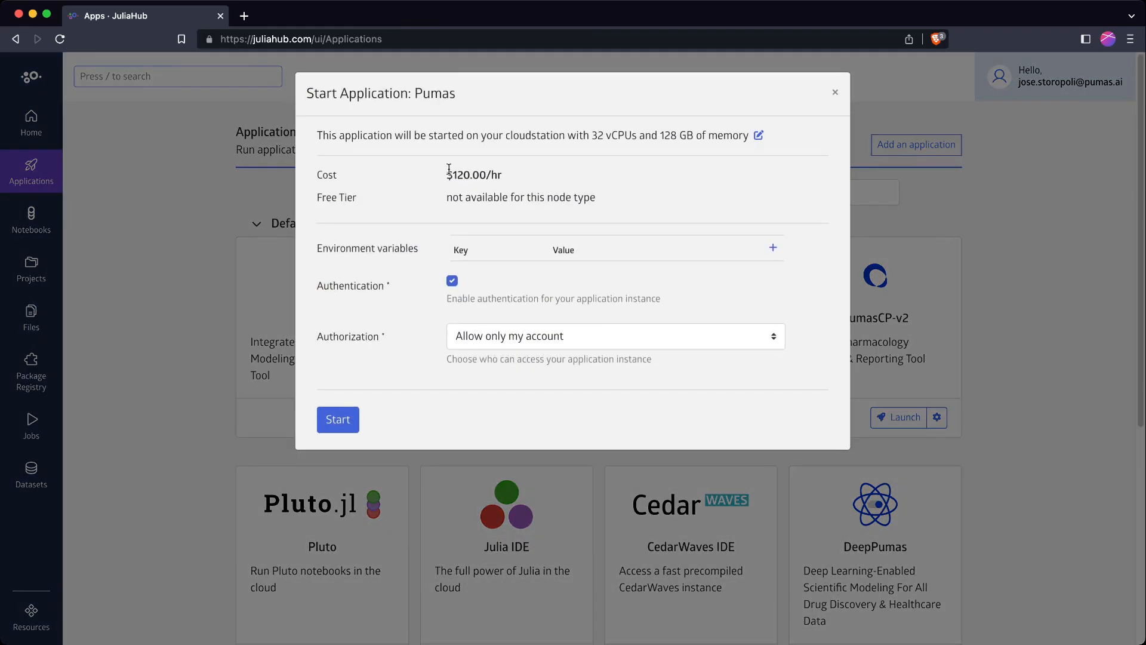
{"action": "left_click_drag", "start_coordinate": [373, 136], "coordinate": [485, 139]}
{"action": "left_click", "coordinate": [531, 139]}
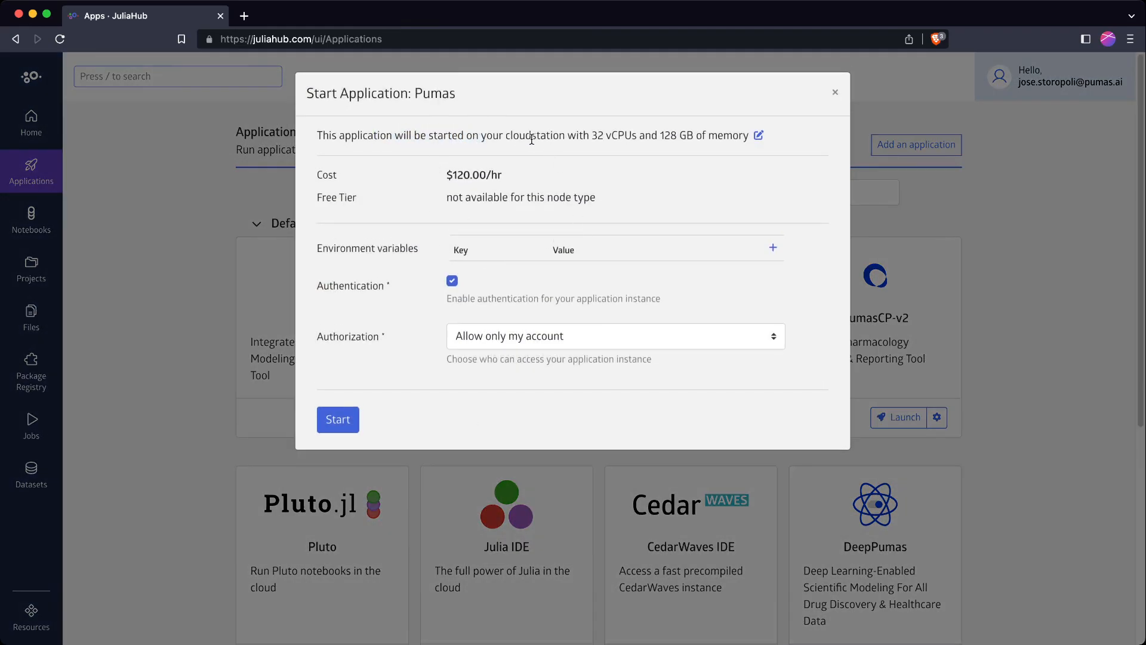
{"action": "left_click_drag", "start_coordinate": [597, 133], "coordinate": [694, 132]}
{"action": "left_click", "coordinate": [608, 135]}
{"action": "left_click", "coordinate": [637, 137]}
{"action": "left_click", "coordinate": [694, 132]}
{"action": "left_click_drag", "start_coordinate": [595, 136], "coordinate": [652, 136]}
{"action": "left_click", "coordinate": [652, 136]}
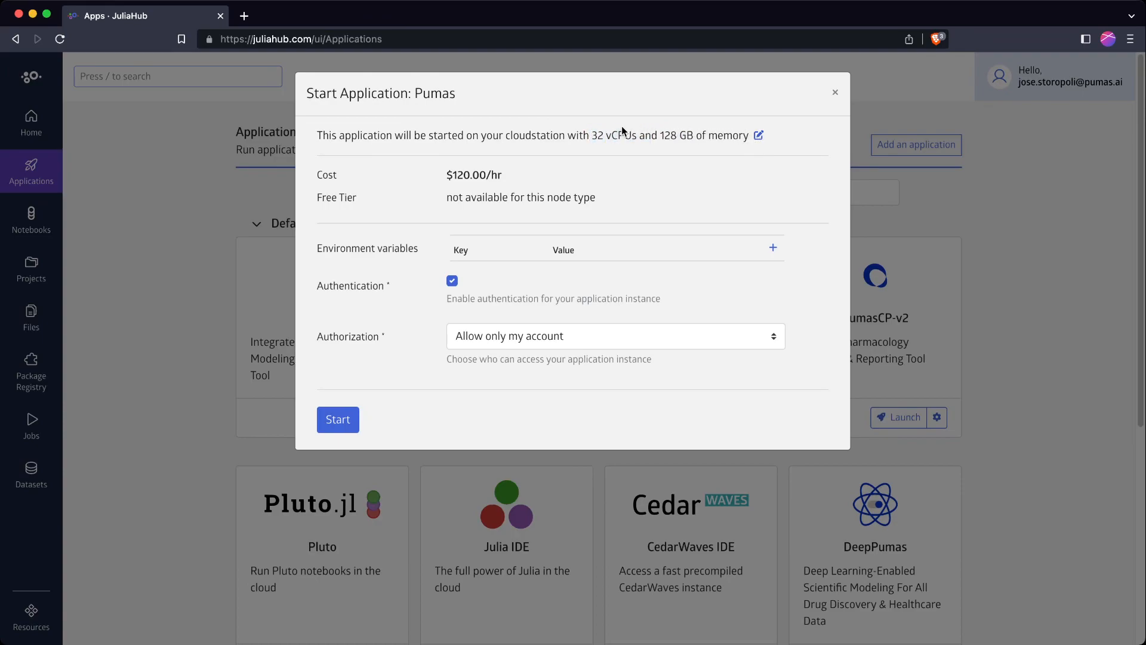
Change cloudstation defaults to 8 vCPUs, 64GB Memory with a 4-hour timeout, save, and return Home
{"action": "left_click", "coordinate": [758, 137]}
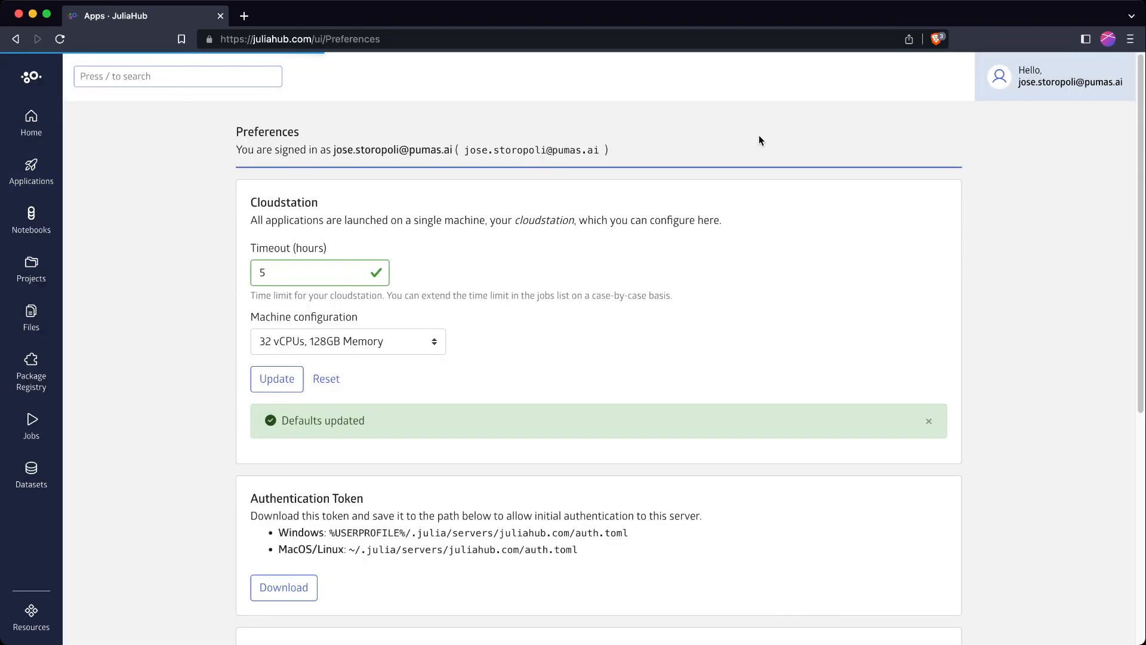
{"action": "left_click", "coordinate": [299, 343]}
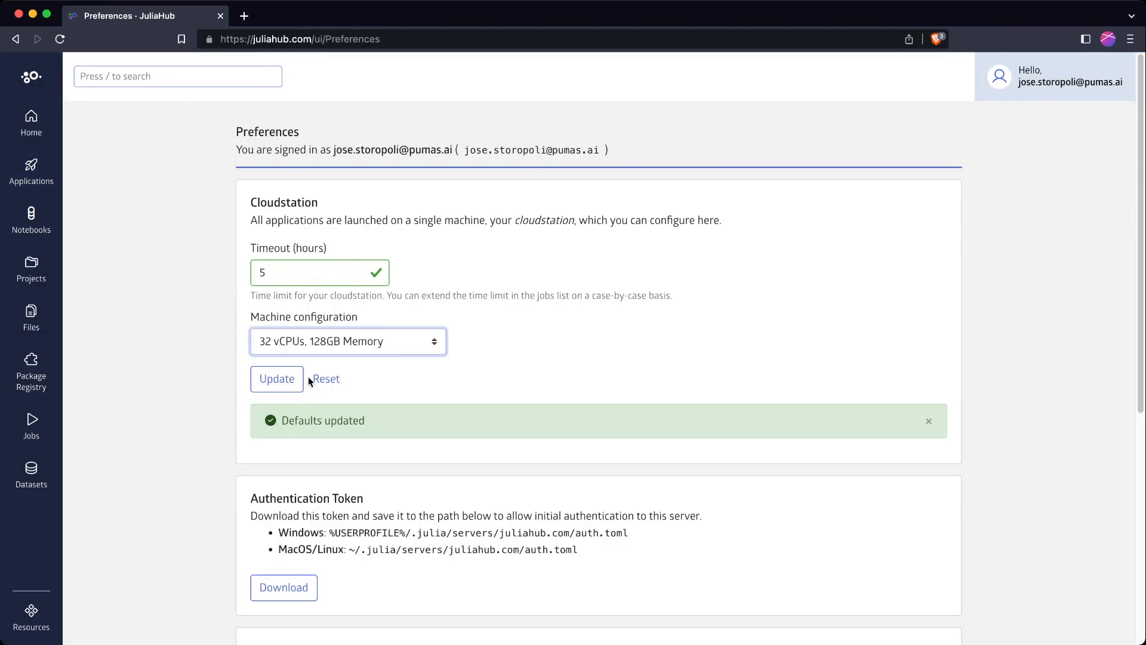
{"action": "left_click", "coordinate": [315, 328]}
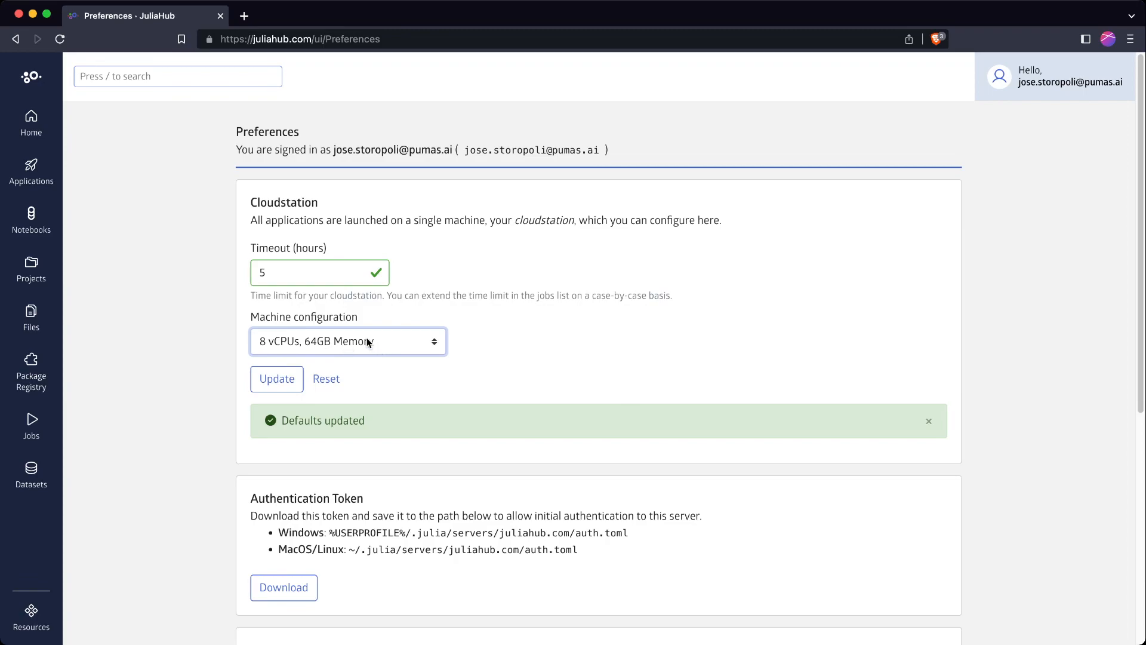
{"action": "left_click", "coordinate": [287, 270]}
{"action": "double_click", "coordinate": [358, 276]}
{"action": "left_click", "coordinate": [358, 269]}
{"action": "left_click", "coordinate": [359, 269]}
{"action": "left_click", "coordinate": [359, 276]}
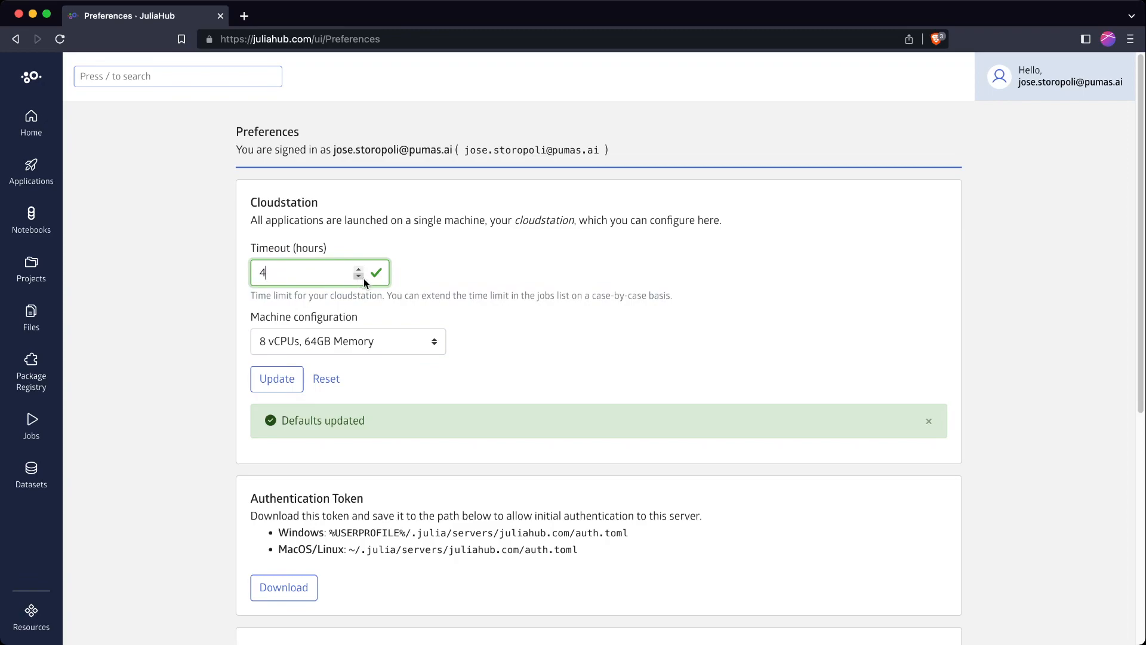
{"action": "left_click", "coordinate": [287, 386]}
{"action": "left_click", "coordinate": [36, 127]}
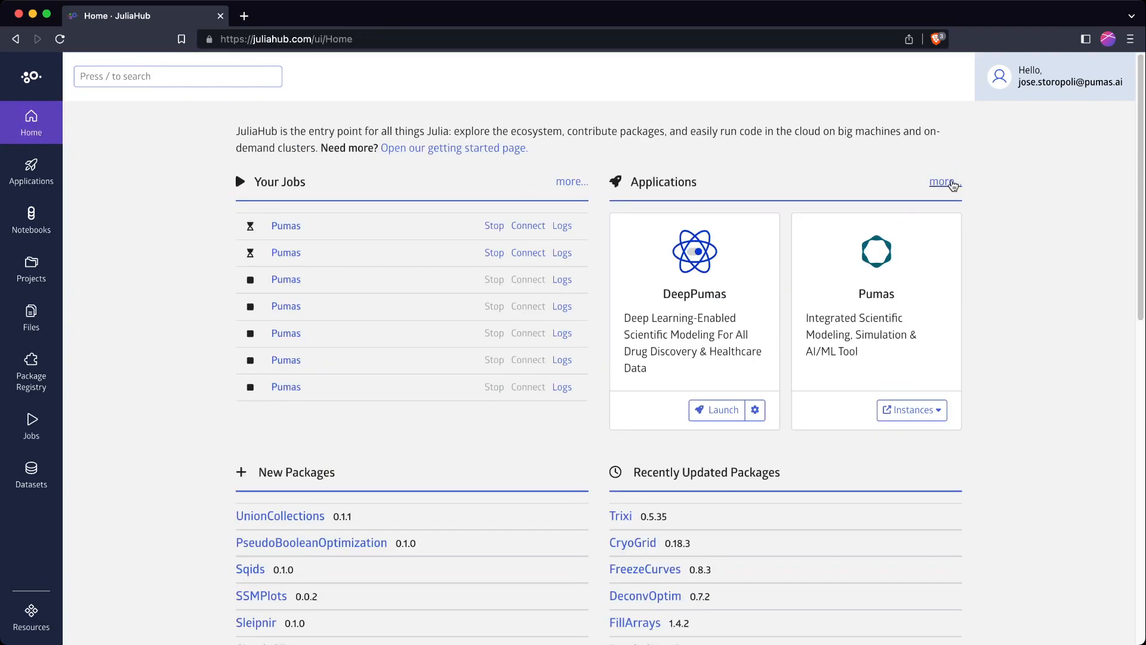
Start a custom Pumas instance on the 8 vCPU, 64 GB cloudstation at $30.60/hr
{"action": "left_click", "coordinate": [945, 182]}
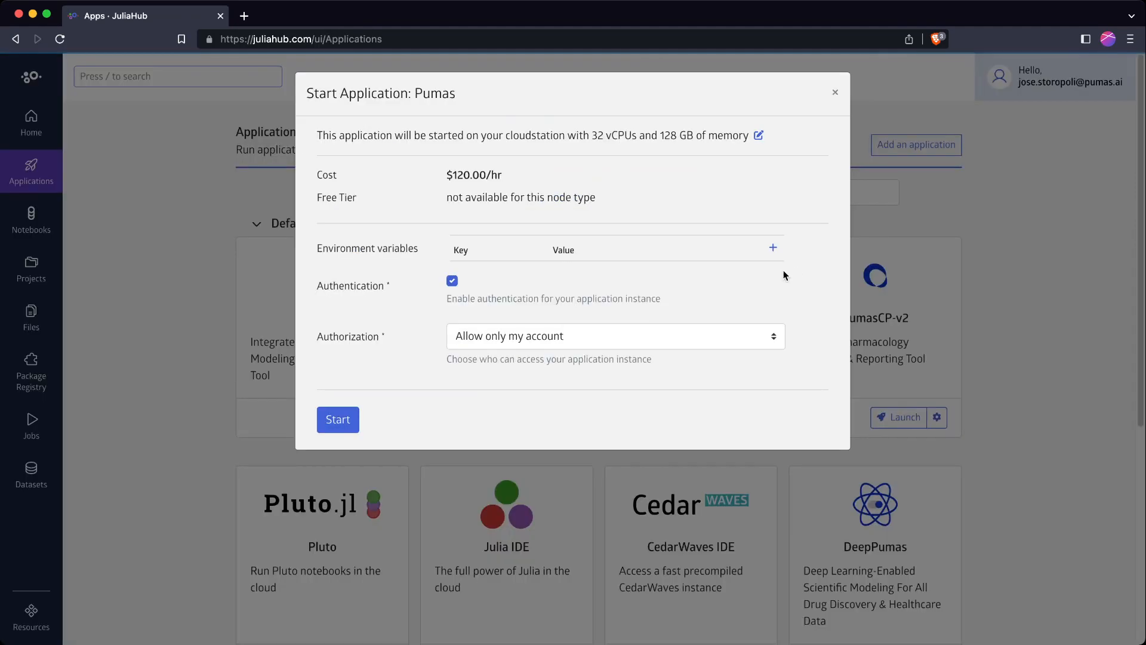
{"action": "left_click", "coordinate": [835, 92]}
{"action": "left_click", "coordinate": [376, 418]}
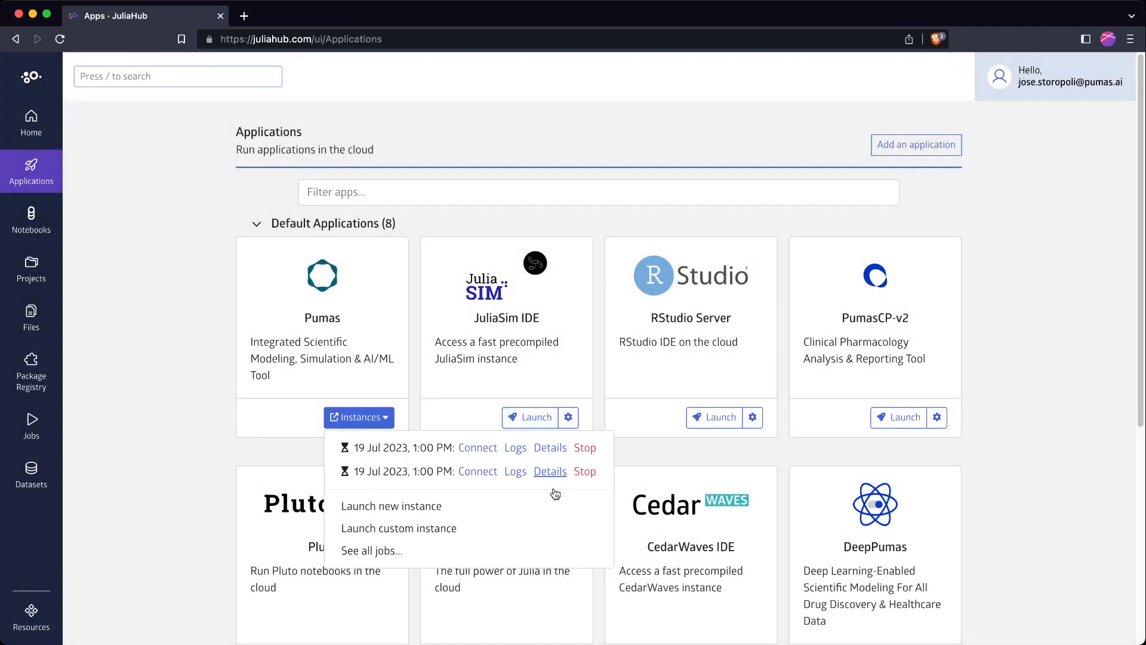
{"action": "left_click", "coordinate": [438, 530]}
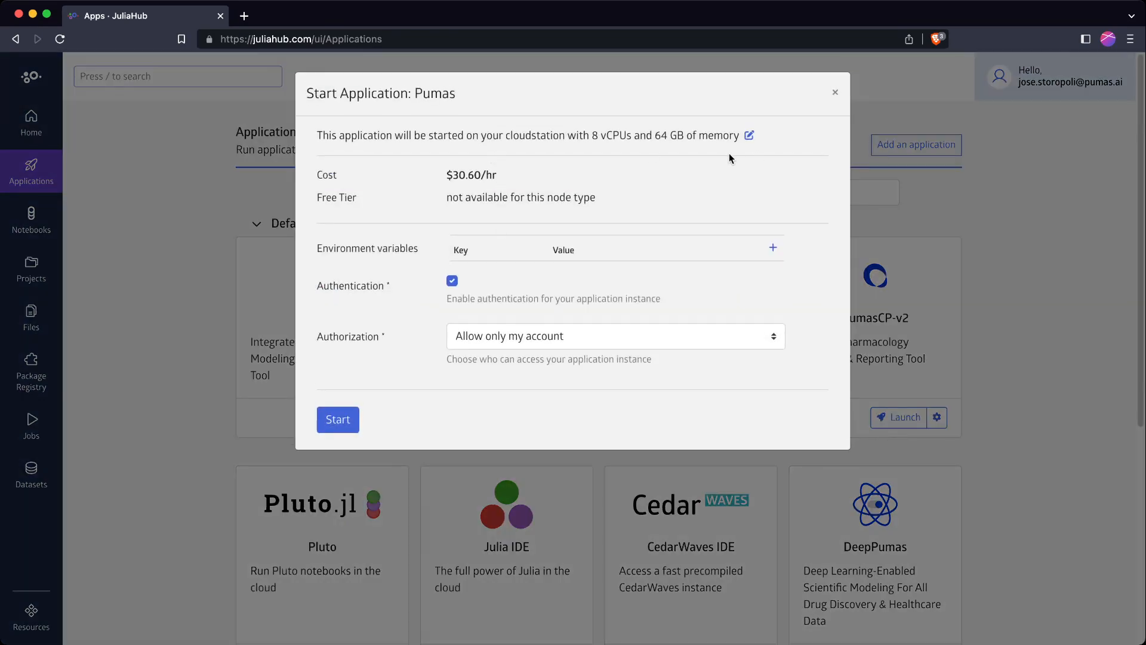
{"action": "left_click_drag", "start_coordinate": [592, 135], "coordinate": [737, 134]}
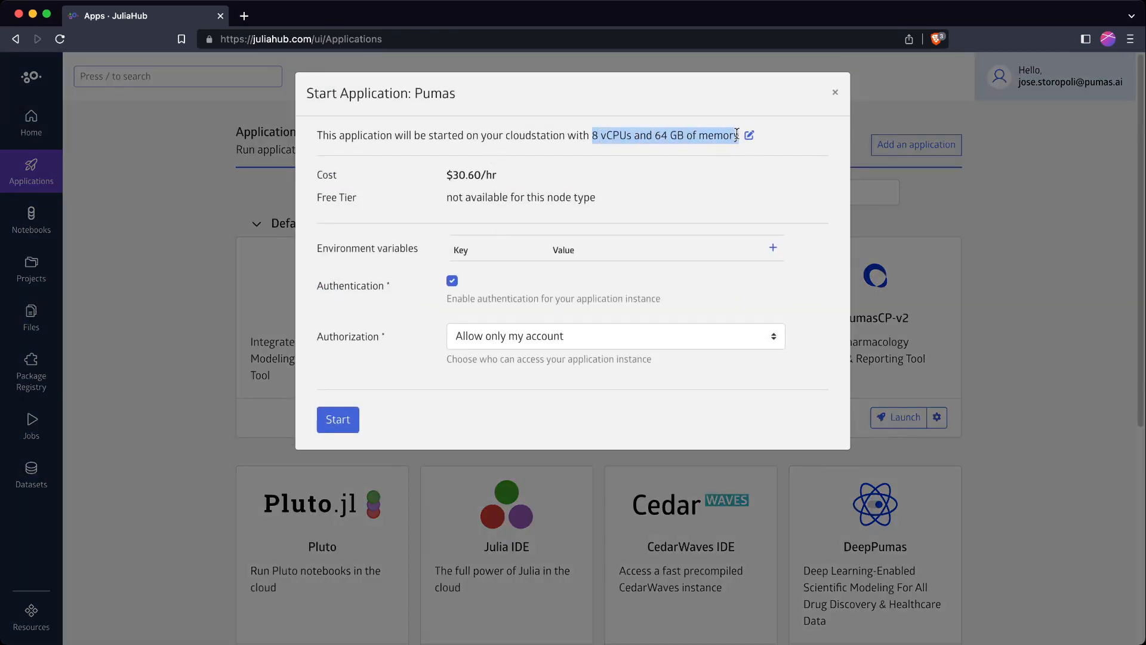
{"action": "left_click", "coordinate": [737, 134]}
{"action": "left_click_drag", "start_coordinate": [591, 136], "coordinate": [644, 136]}
{"action": "left_click", "coordinate": [642, 137]}
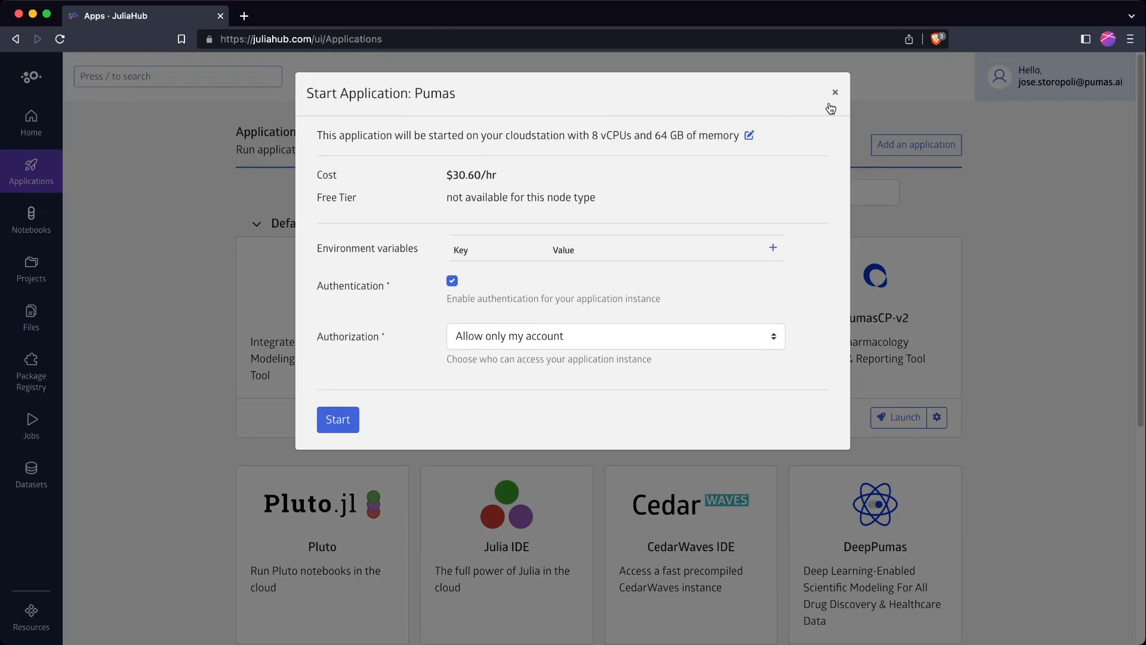
{"action": "left_click", "coordinate": [344, 416]}
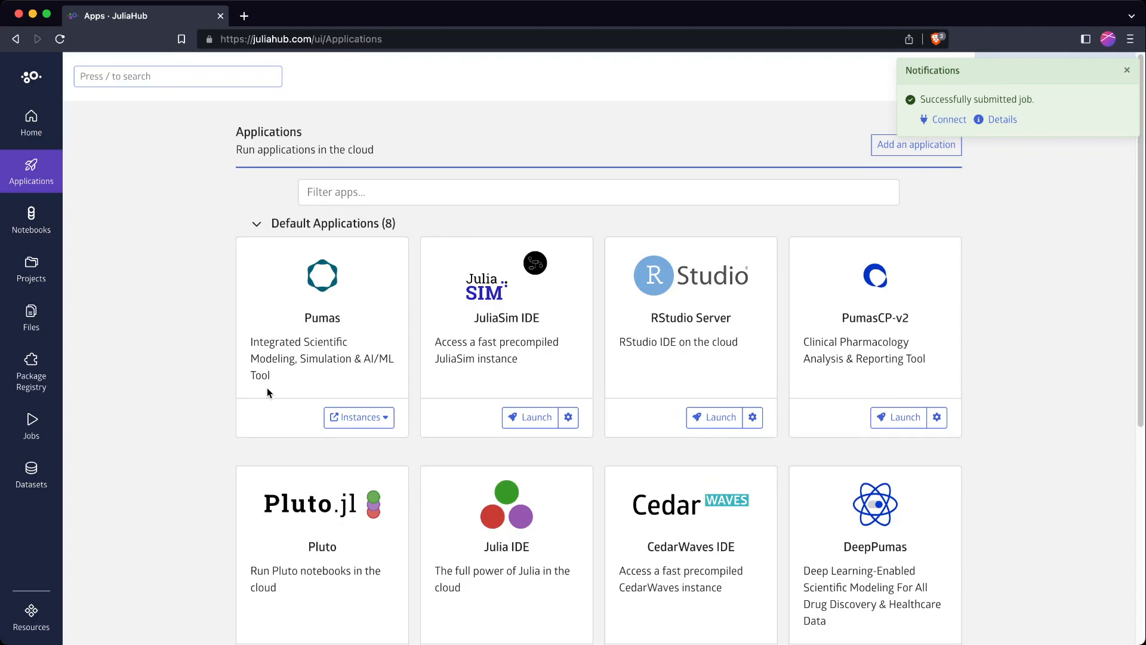
Check the three running Pumas instances, then go Home and highlight the Your Jobs section
{"action": "left_click", "coordinate": [369, 417]}
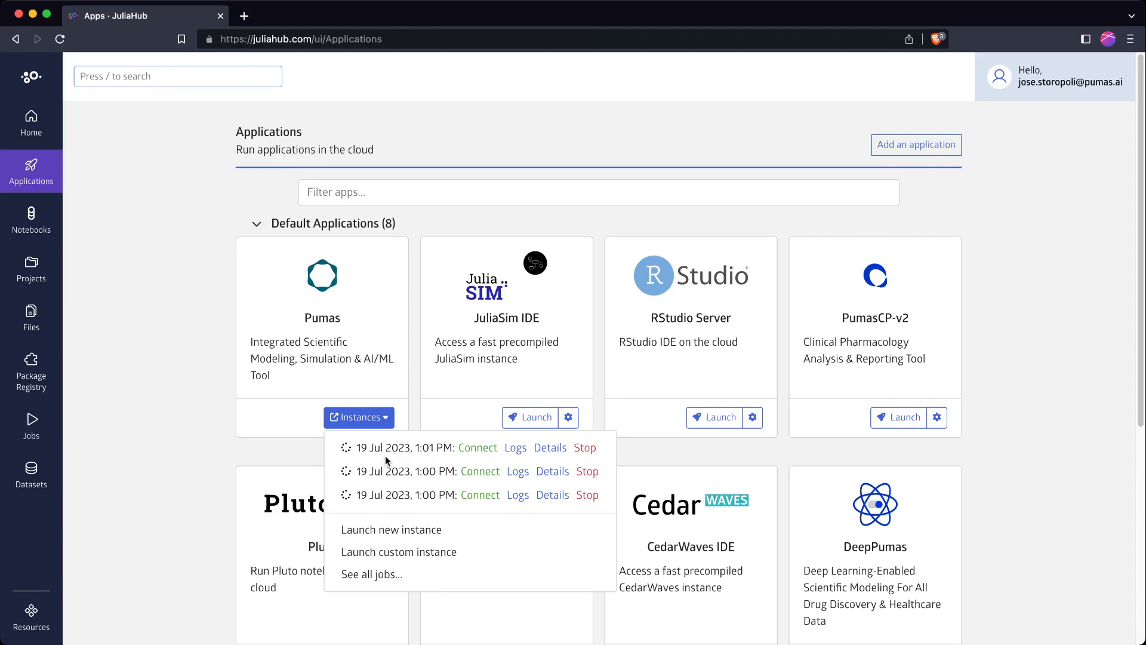
{"action": "left_click", "coordinate": [799, 214]}
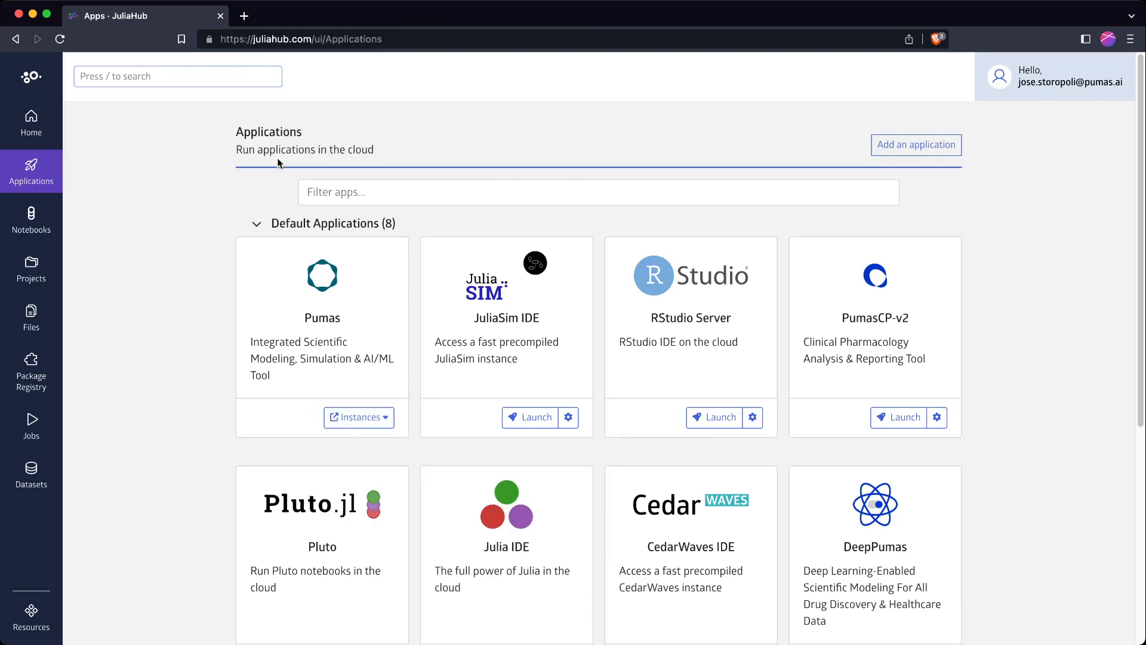
{"action": "left_click", "coordinate": [31, 123]}
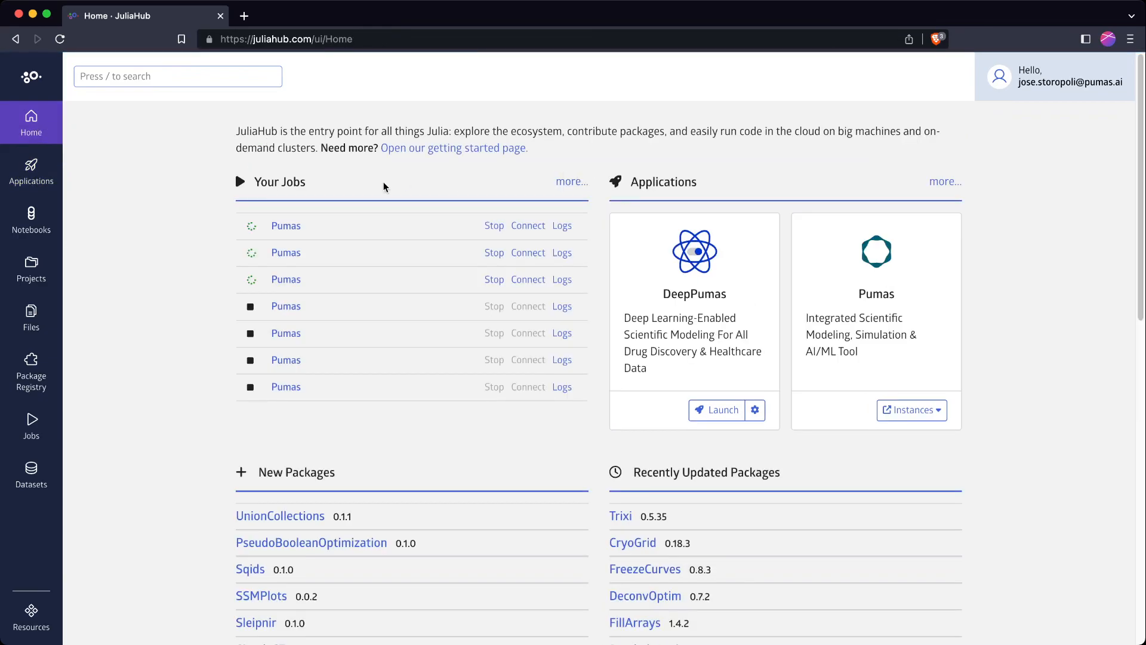
{"action": "left_click_drag", "start_coordinate": [311, 184], "coordinate": [251, 186]}
{"action": "left_click", "coordinate": [272, 179]}
Open the full job list, expand Previous Runs, and collapse the two 11:06 AM jobs
{"action": "left_click", "coordinate": [571, 183]}
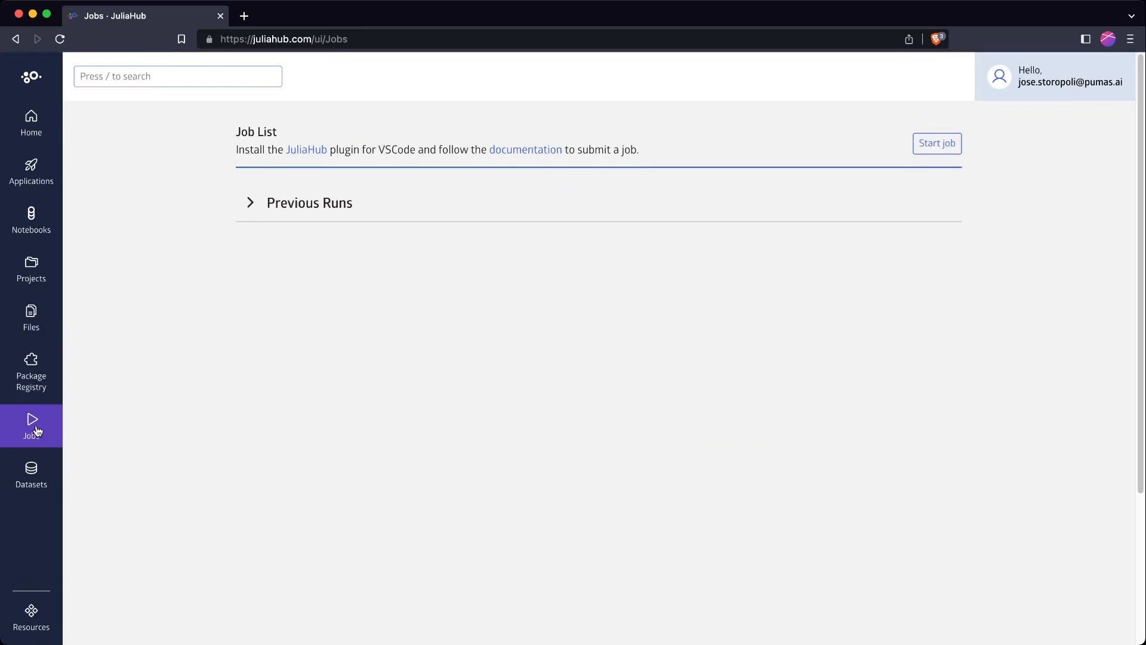
{"action": "left_click", "coordinate": [251, 203]}
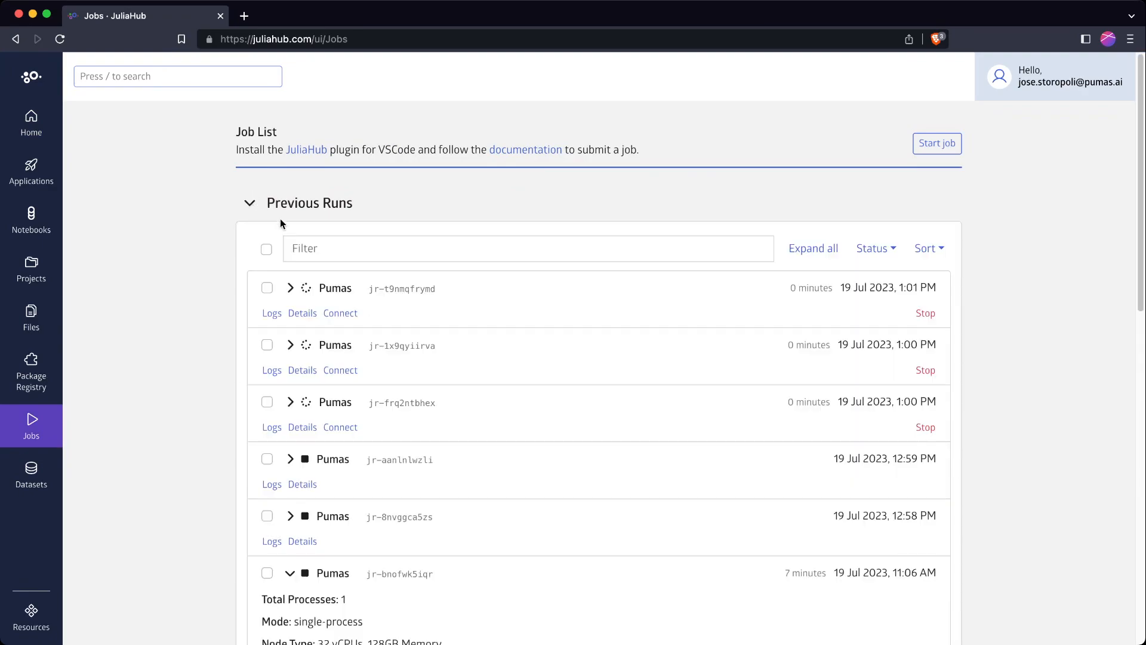
{"action": "scroll", "coordinate": [281, 305], "scroll_direction": "down", "scroll_amount": 2}
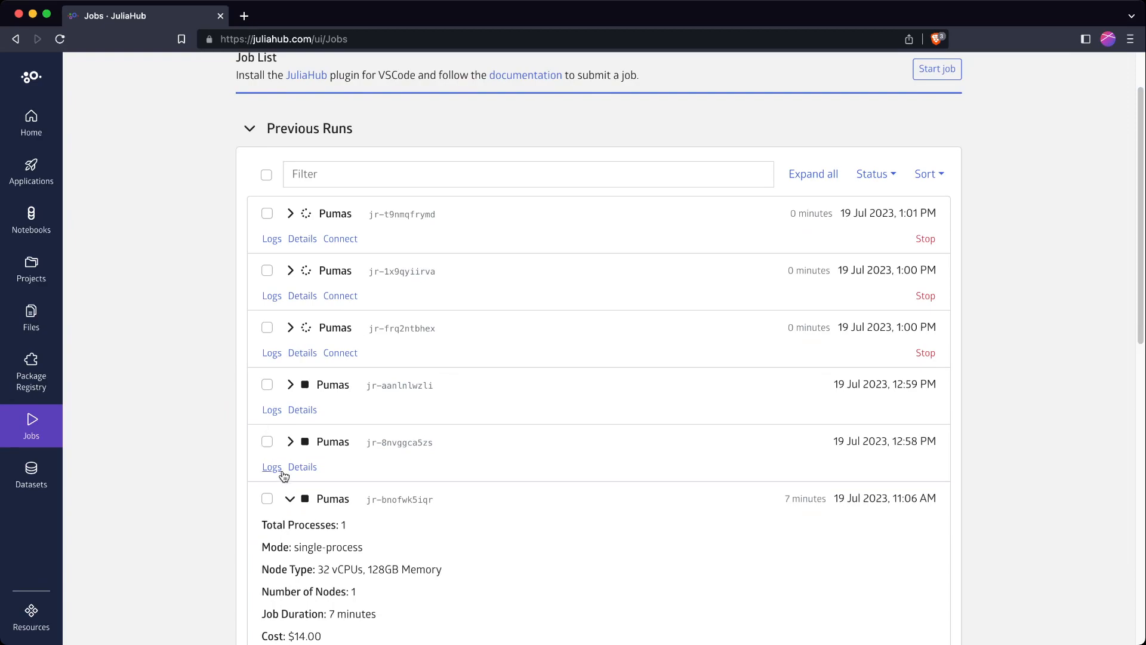
{"action": "left_click", "coordinate": [290, 499]}
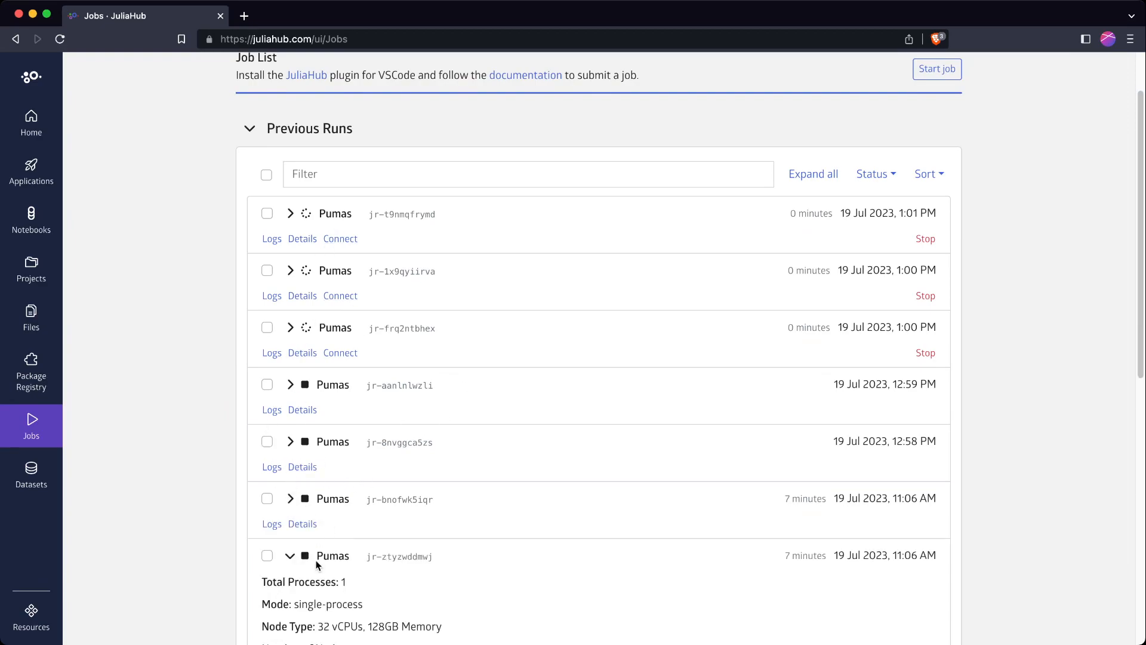
{"action": "left_click", "coordinate": [290, 556]}
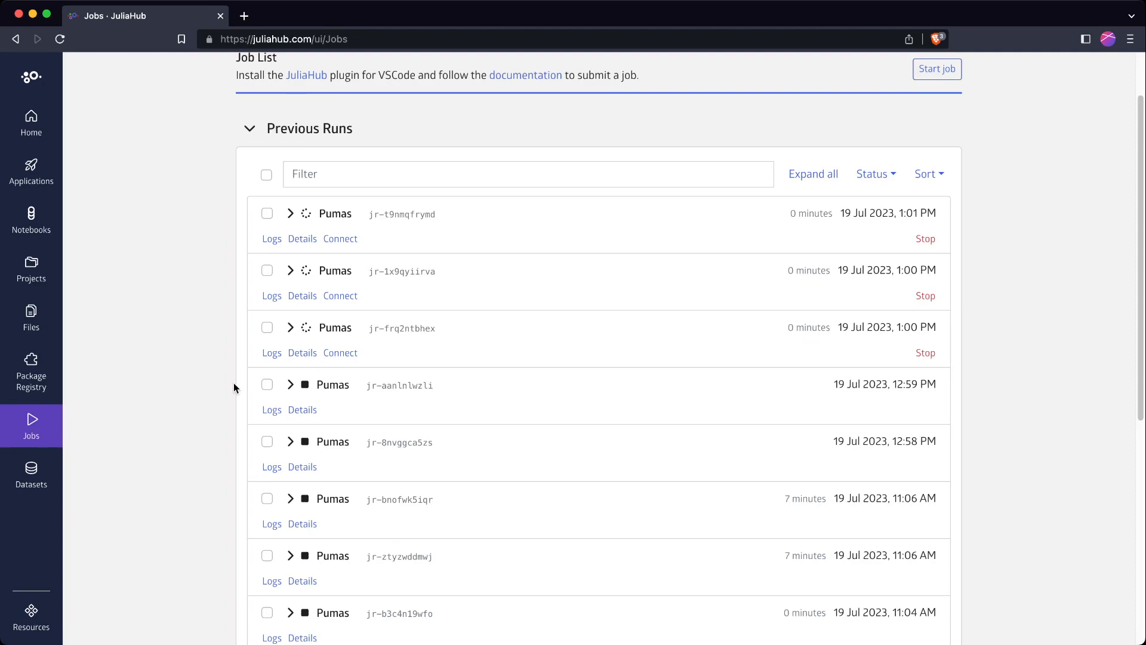
Expand the newest Pumas job and highlight its 32 vCPUs, 128GB Memory node type
{"action": "left_click", "coordinate": [291, 214]}
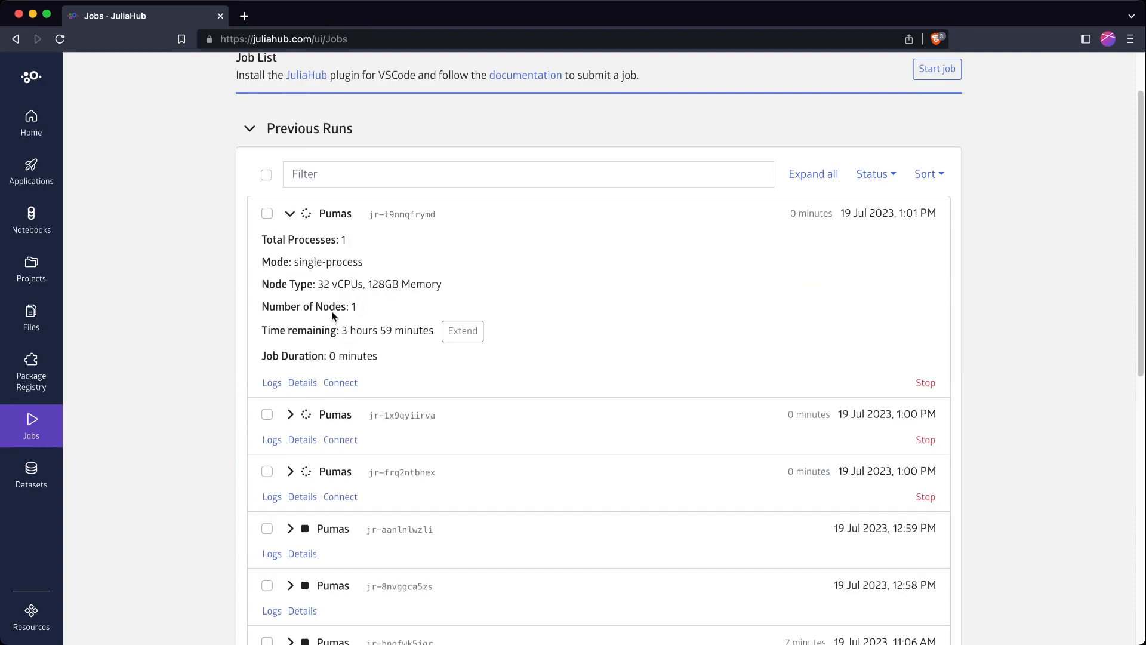
{"action": "left_click_drag", "start_coordinate": [318, 284], "coordinate": [428, 284]}
{"action": "left_click", "coordinate": [429, 284]}
{"action": "left_click_drag", "start_coordinate": [317, 285], "coordinate": [422, 285]}
{"action": "left_click", "coordinate": [422, 285]}
Expand the second and third running jobs to show their remaining time
{"action": "left_click", "coordinate": [290, 414]}
{"action": "scroll", "coordinate": [330, 478], "scroll_direction": "down", "scroll_amount": 1}
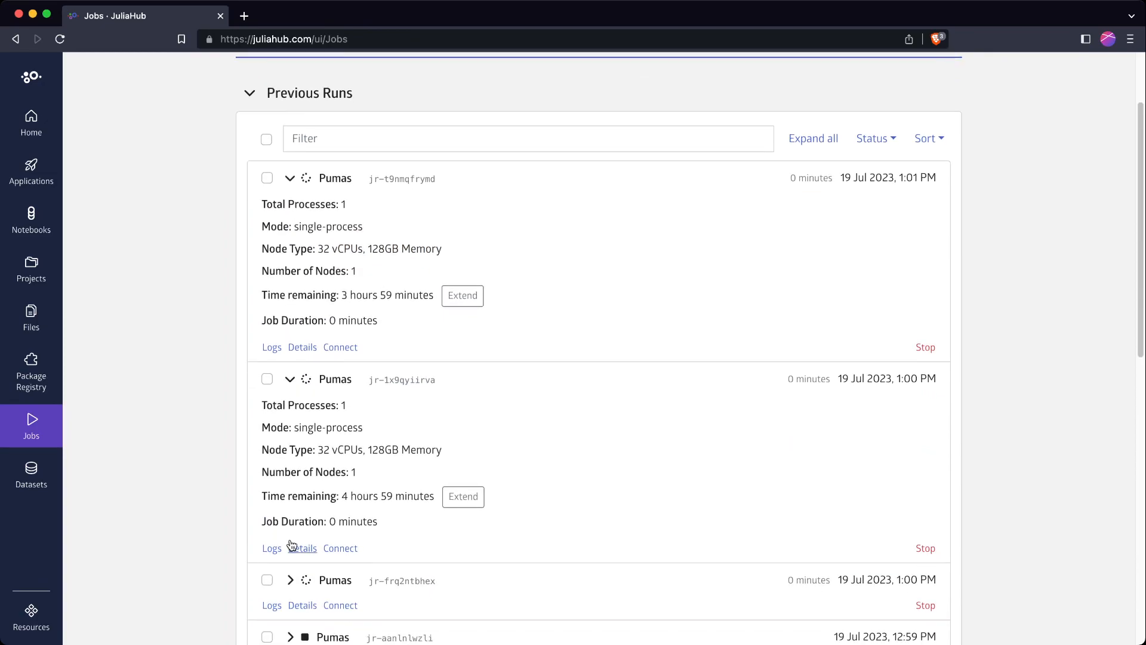
{"action": "scroll", "coordinate": [292, 544], "scroll_direction": "down", "scroll_amount": 5}
{"action": "left_click", "coordinate": [291, 368]}
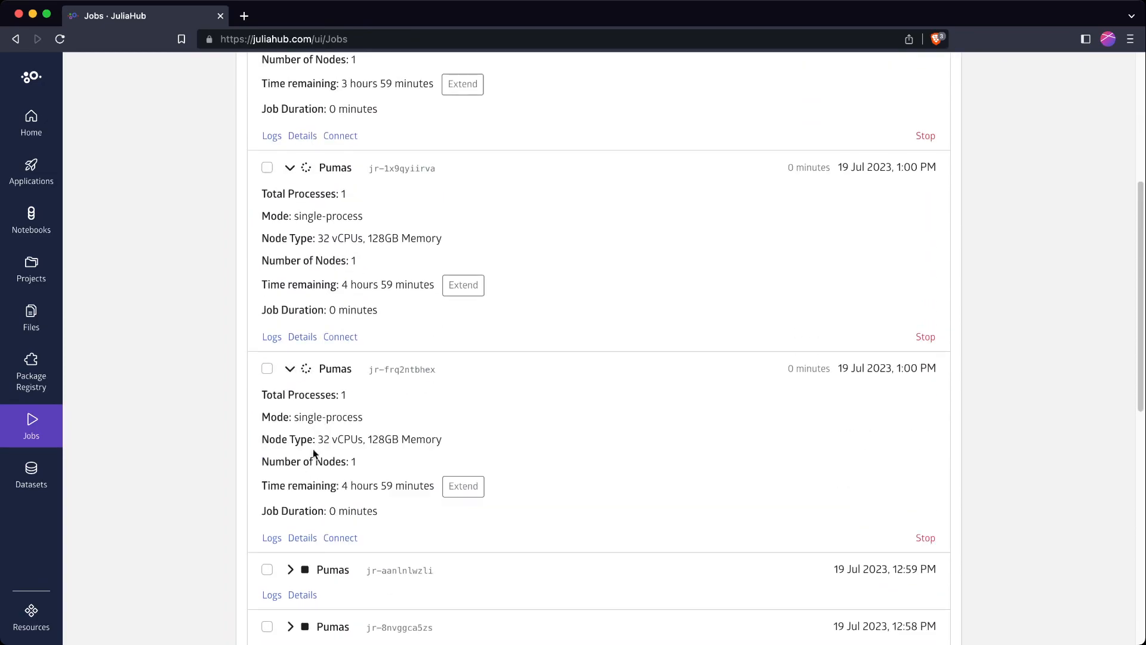
{"action": "scroll", "coordinate": [335, 436], "scroll_direction": "up", "scroll_amount": 8}
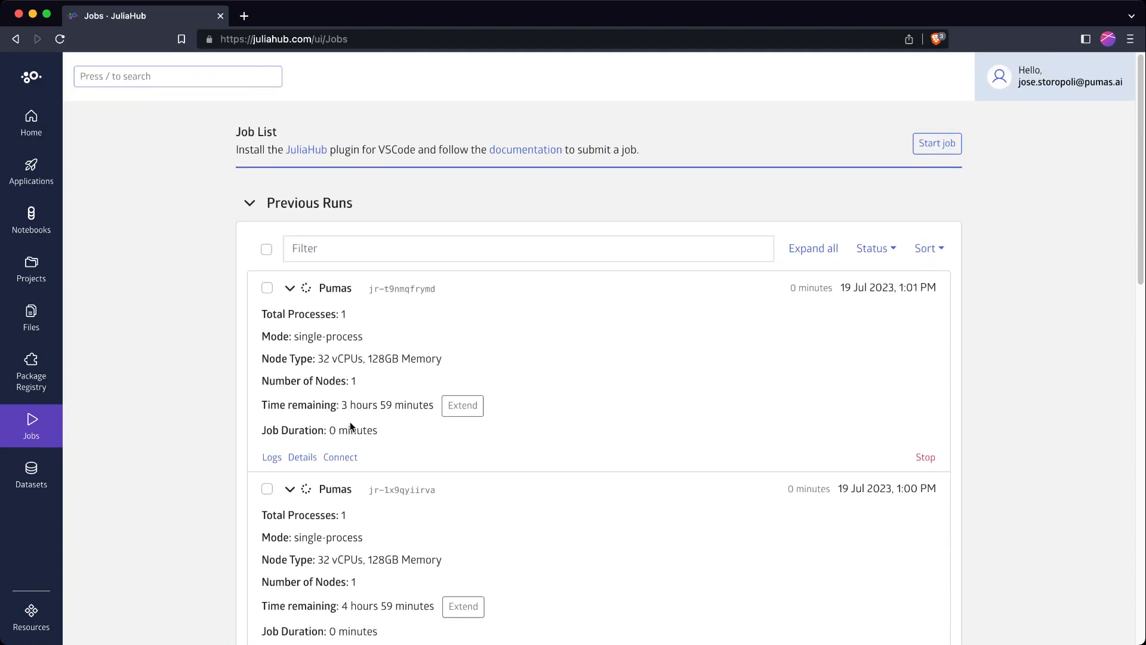
{"action": "scroll", "coordinate": [351, 426], "scroll_direction": "down", "scroll_amount": 4}
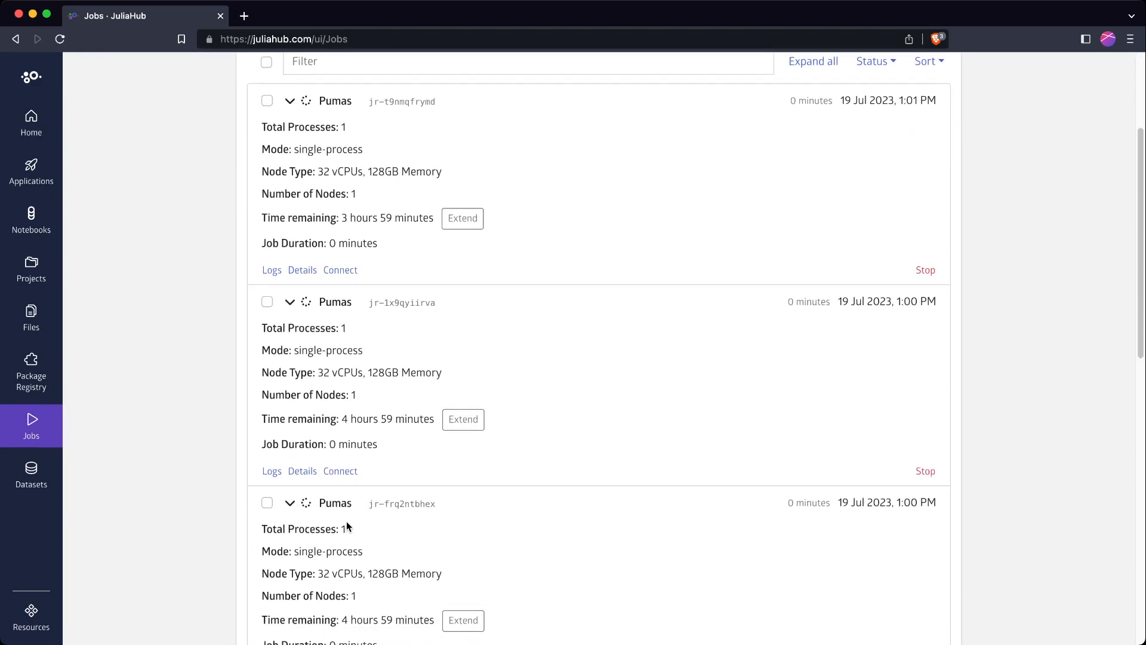
Extend the newest Pumas job's time by 5 hours
{"action": "left_click", "coordinate": [469, 221]}
{"action": "left_click", "coordinate": [490, 216]}
{"action": "left_click", "coordinate": [490, 216]}
{"action": "left_click", "coordinate": [490, 216]}
{"action": "left_click", "coordinate": [345, 217]}
{"action": "left_click", "coordinate": [580, 220]}
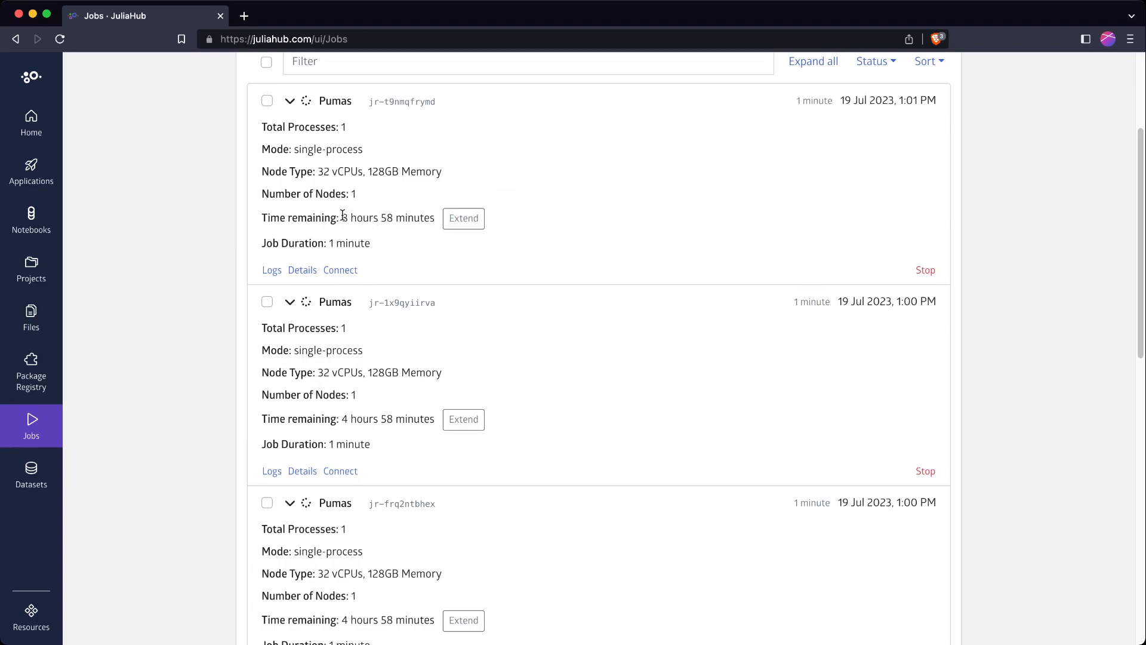
Highlight the new 8 hours 58 minutes remaining and the single-process mode line
{"action": "left_click_drag", "start_coordinate": [342, 218], "coordinate": [434, 218]}
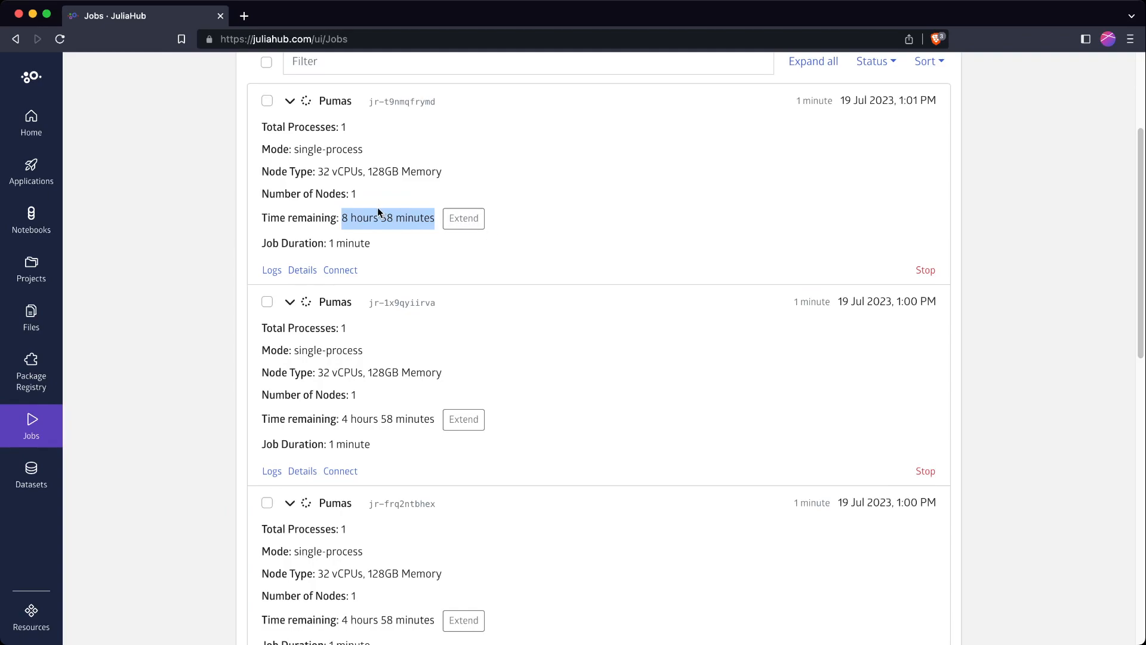
{"action": "left_click", "coordinate": [357, 218]}
{"action": "left_click_drag", "start_coordinate": [263, 149], "coordinate": [335, 147]}
{"action": "left_click", "coordinate": [337, 146]}
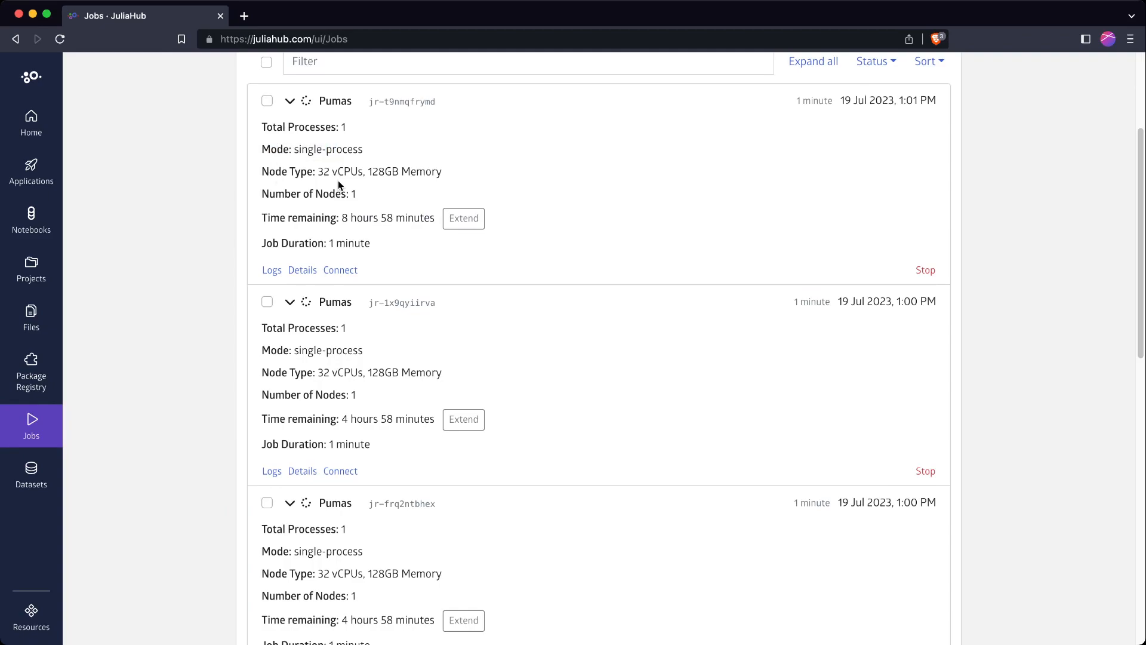
{"action": "left_click_drag", "start_coordinate": [340, 219], "coordinate": [372, 218]}
{"action": "left_click", "coordinate": [352, 215]}
{"action": "left_click_drag", "start_coordinate": [342, 217], "coordinate": [370, 219]}
{"action": "left_click", "coordinate": [352, 219]}
{"action": "left_click", "coordinate": [369, 222]}
{"action": "left_click_drag", "start_coordinate": [341, 219], "coordinate": [399, 220]}
{"action": "left_click", "coordinate": [398, 226]}
Collapse both expanded jobs' details and return to the Home dashboard
{"action": "scroll", "coordinate": [301, 370], "scroll_direction": "up", "scroll_amount": 2}
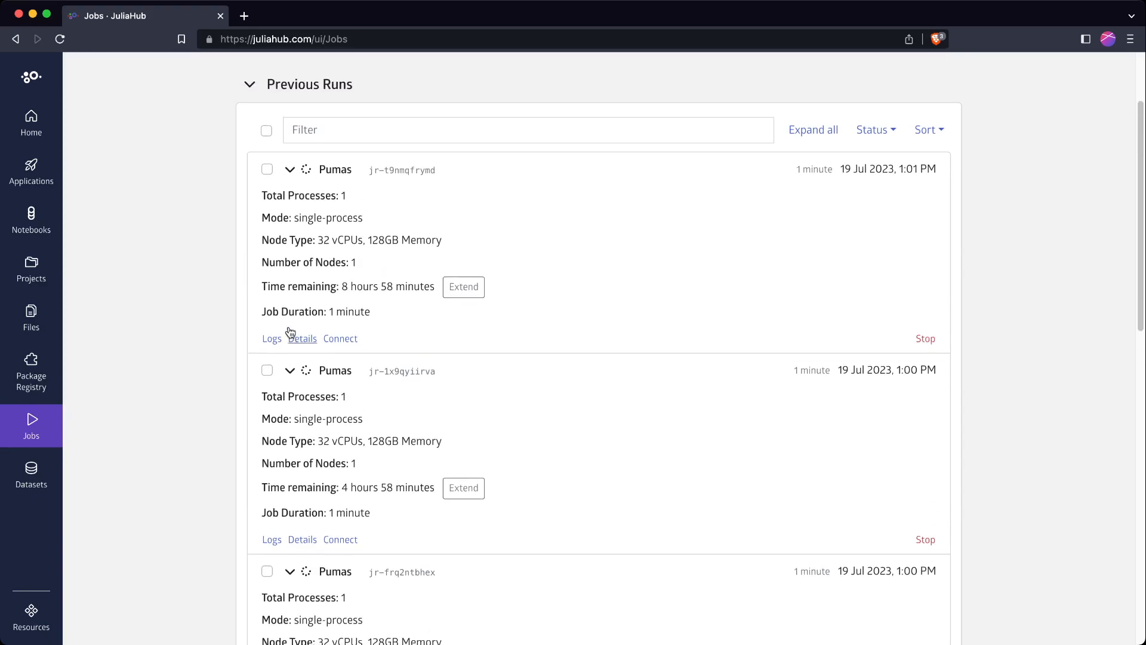
{"action": "left_click", "coordinate": [292, 171]}
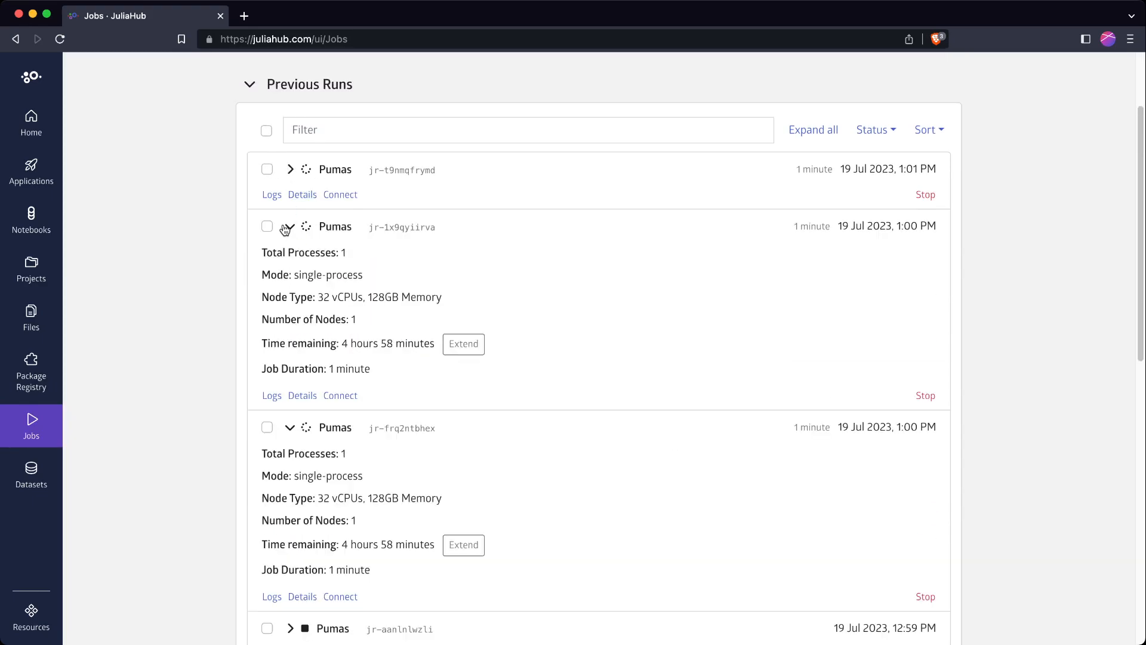
{"action": "left_click", "coordinate": [290, 226]}
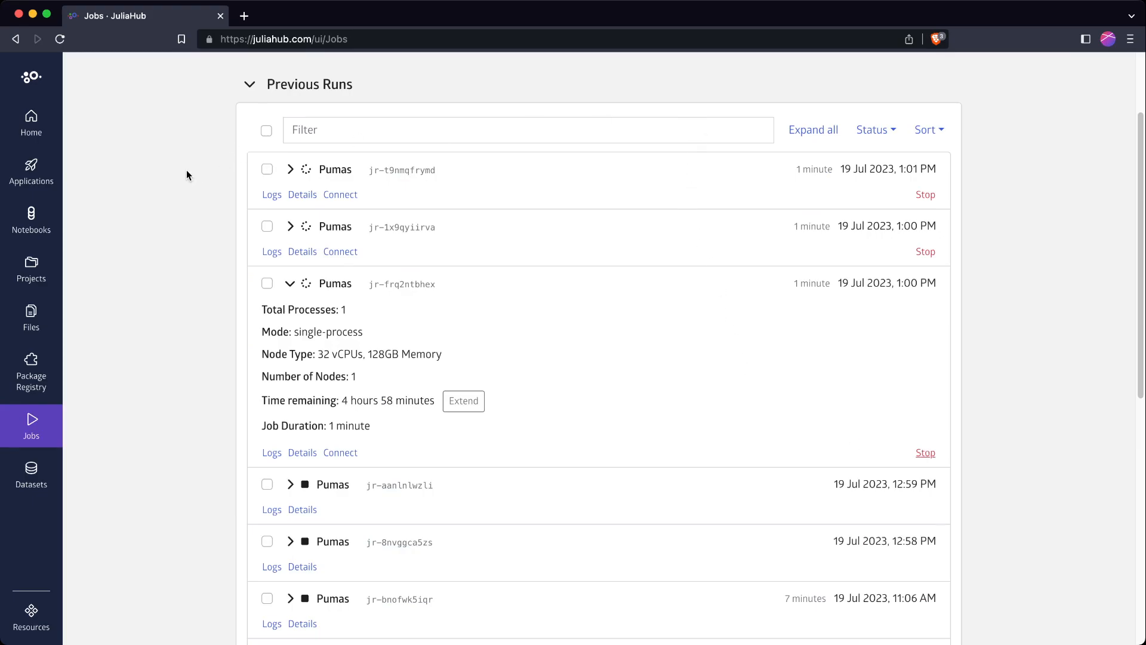
{"action": "left_click", "coordinate": [31, 122]}
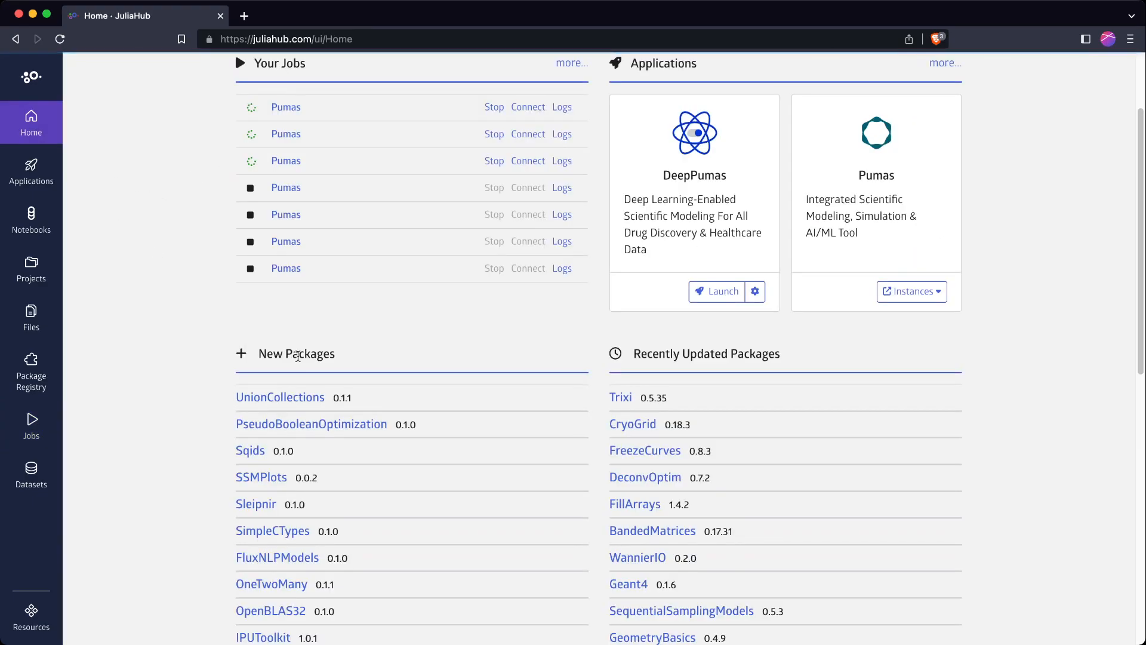
{"action": "scroll", "coordinate": [450, 346], "scroll_direction": "down", "scroll_amount": 6}
{"action": "scroll", "coordinate": [445, 360], "scroll_direction": "up", "scroll_amount": 8}
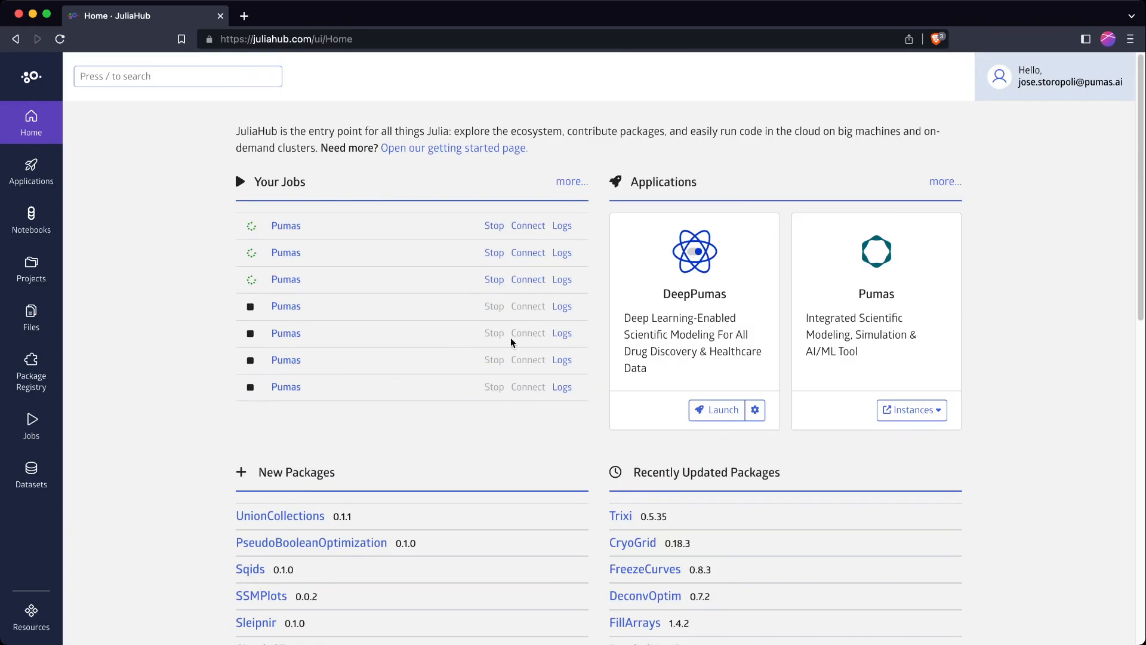